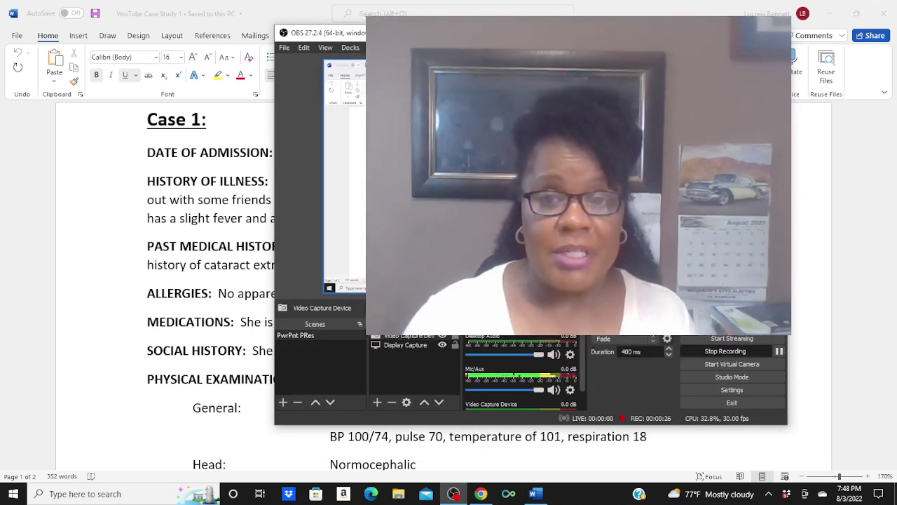
- Drag the webcam source to the bottom-right of the OBS scene and minimize OBS
drag(617, 111, 650, 245)
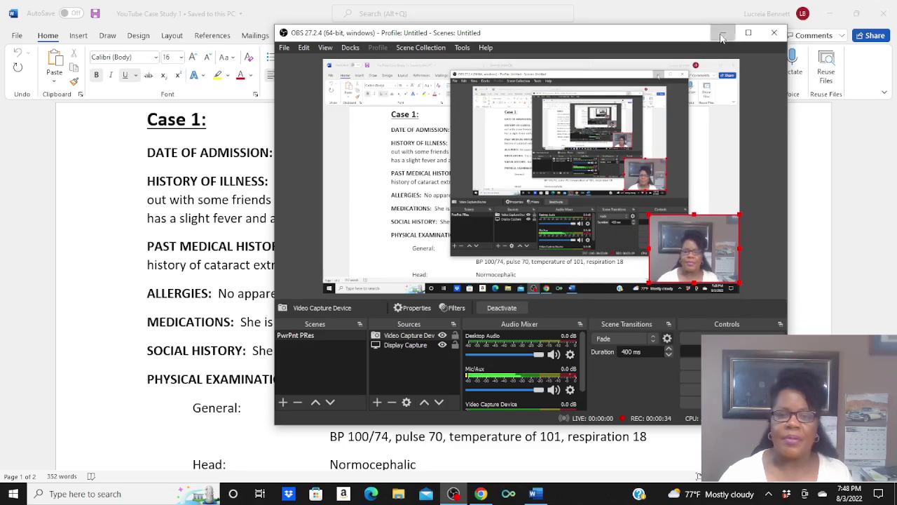
click(723, 32)
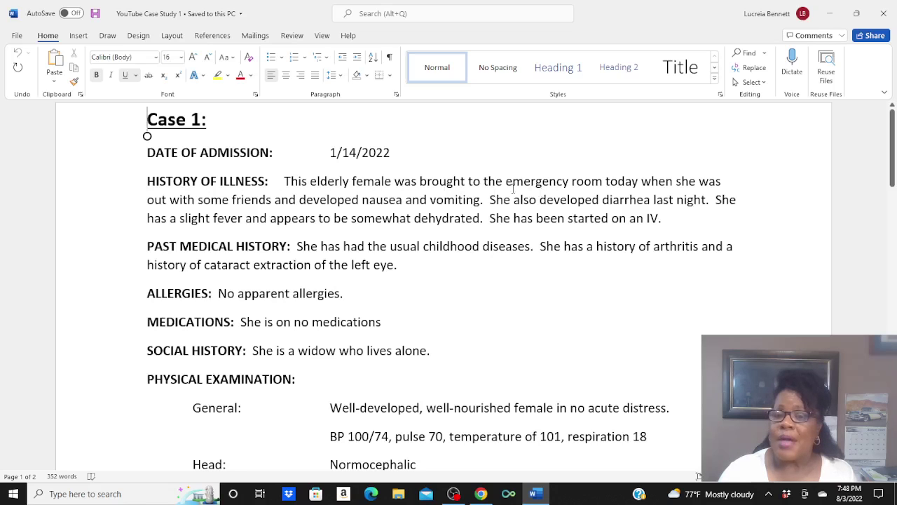
drag(506, 184, 639, 185)
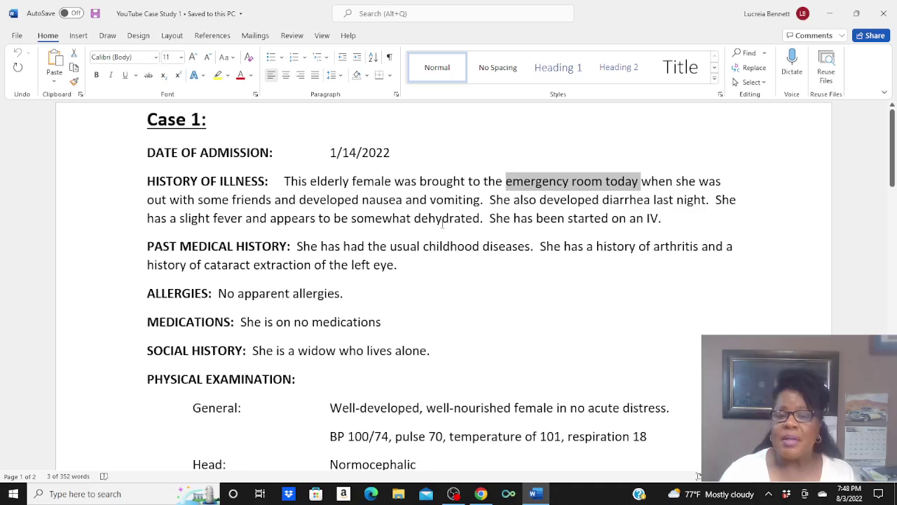
drag(485, 218, 414, 218)
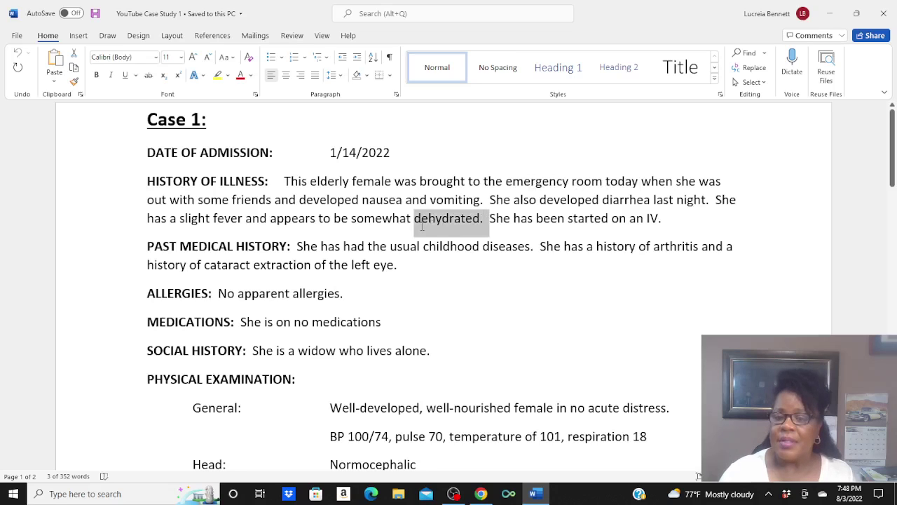
drag(664, 218, 440, 238)
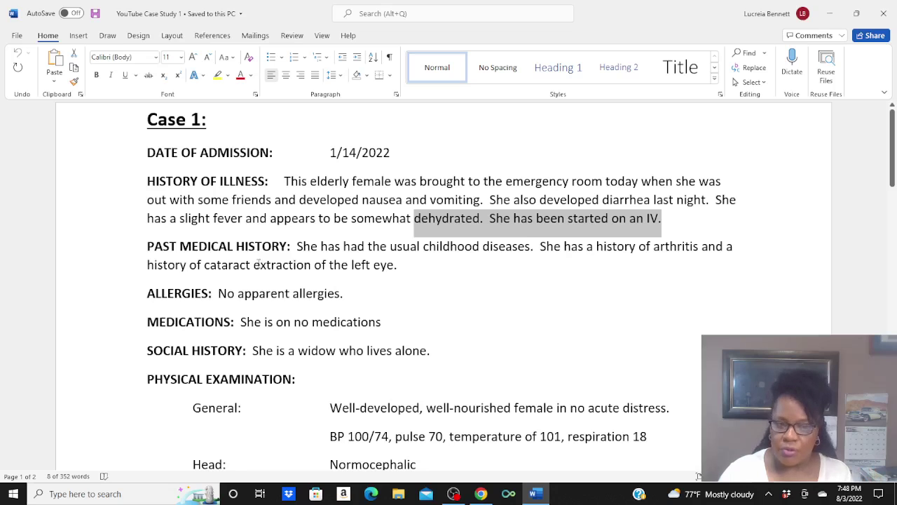
scroll(321, 273, down, 5)
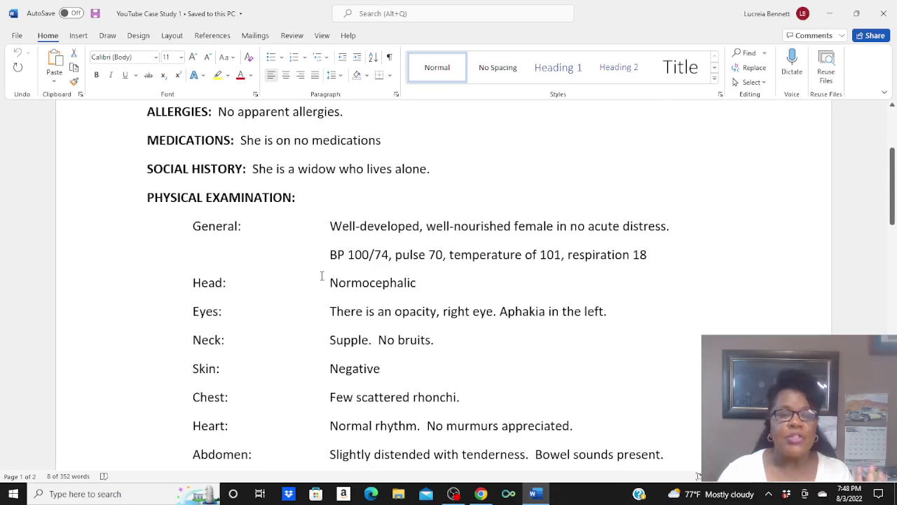
- Scroll to Case 1's IMPRESSION and LABORATORY DATA and select 'of Giardia lamblia' in Results
scroll(321, 275, down, 5)
scroll(322, 276, down, 2)
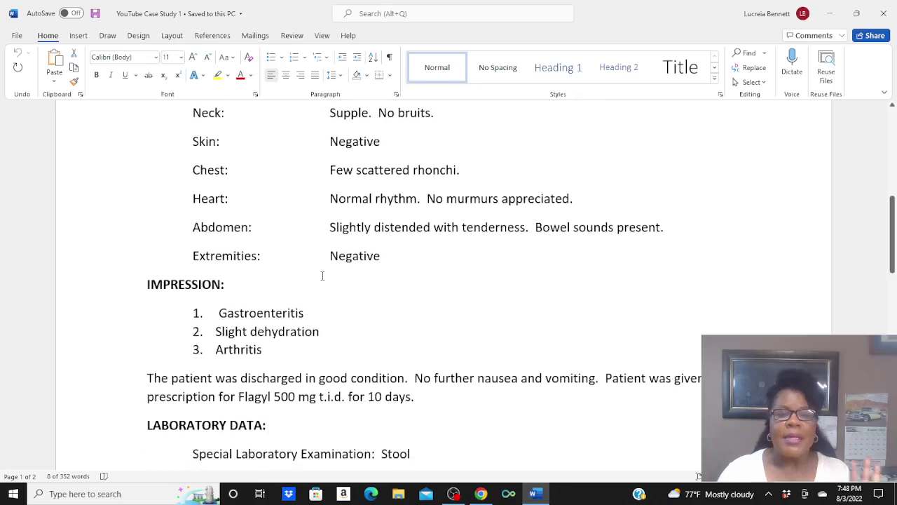
scroll(323, 276, up, 3)
scroll(325, 276, down, 1)
scroll(325, 275, down, 3)
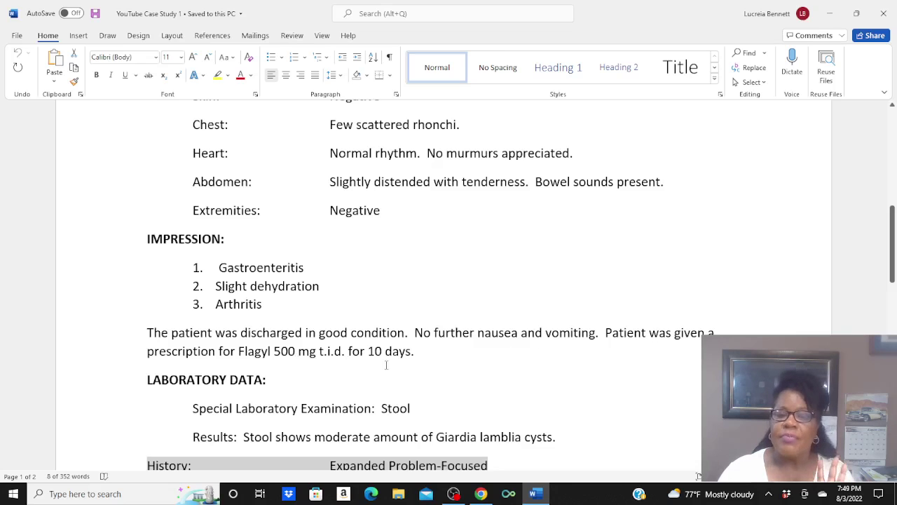
scroll(316, 375, down, 1)
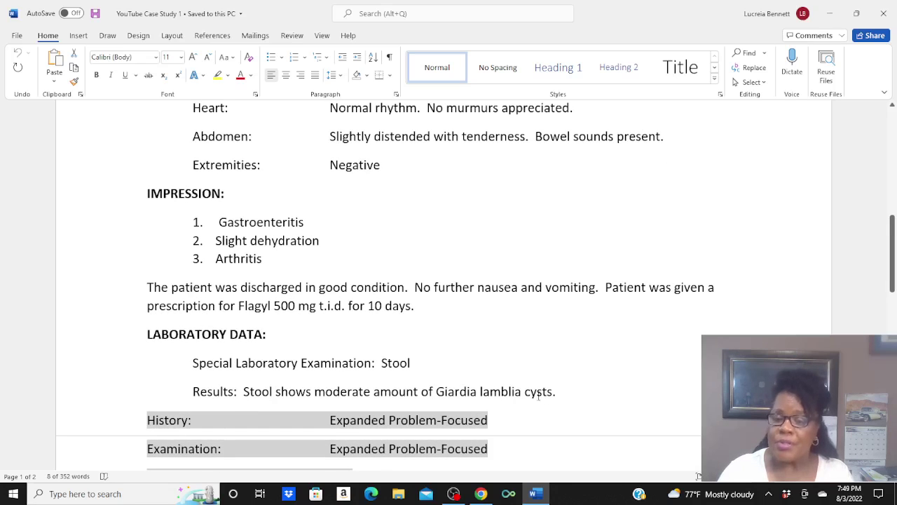
drag(420, 392, 524, 392)
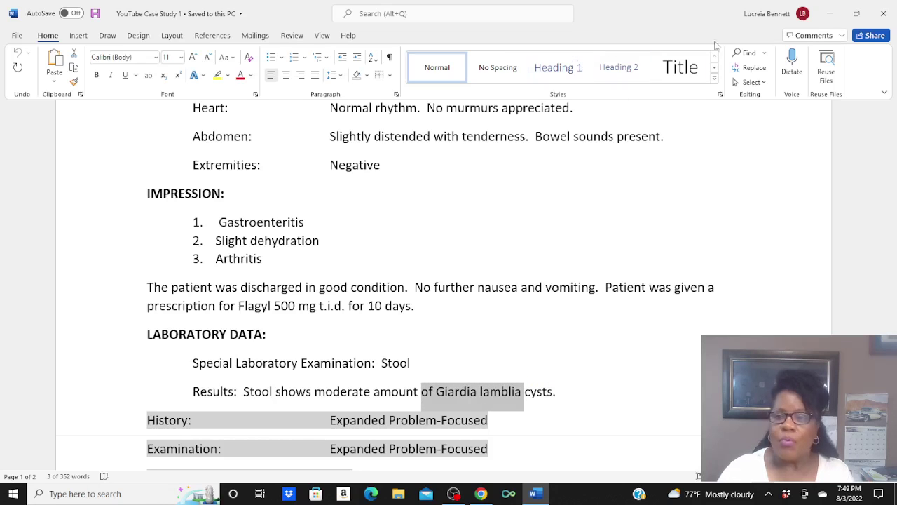
click(828, 14)
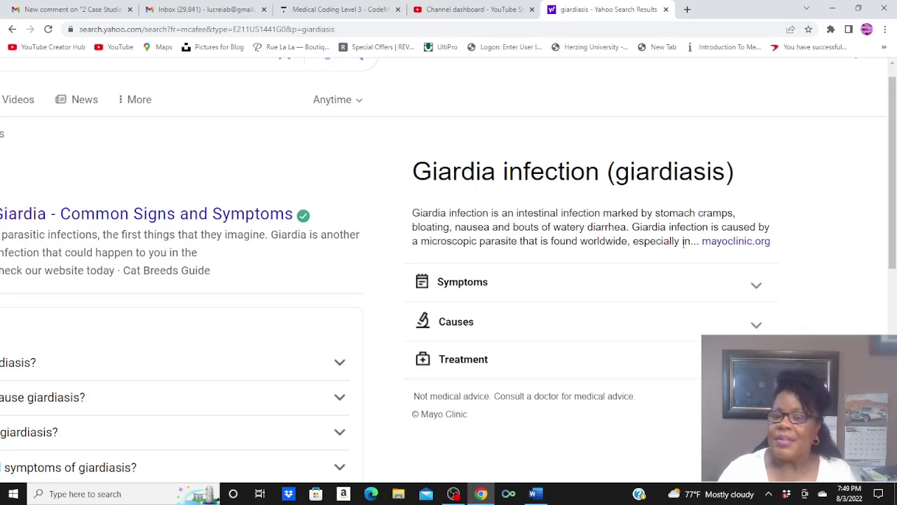
click(537, 495)
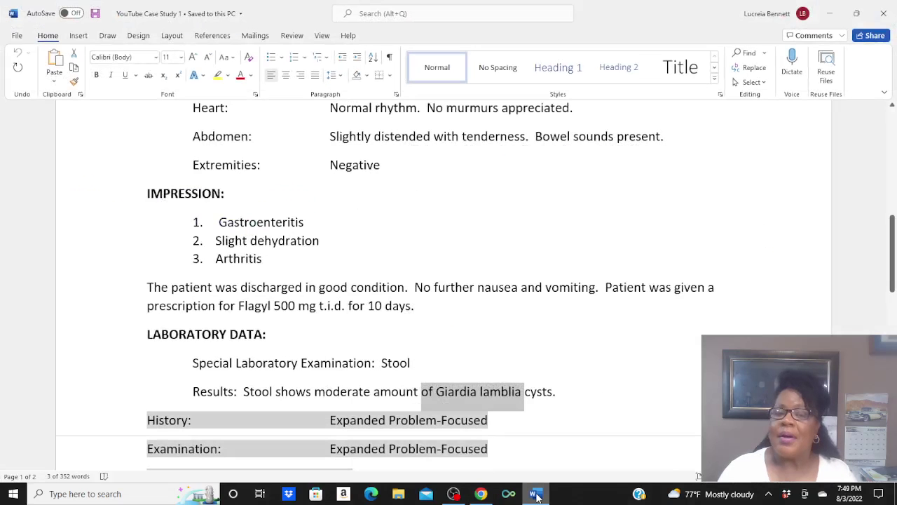
- Append ICD-10 codes A07.1 after Gastroenteritis and E86.0 after Slight dehydration
click(309, 228)
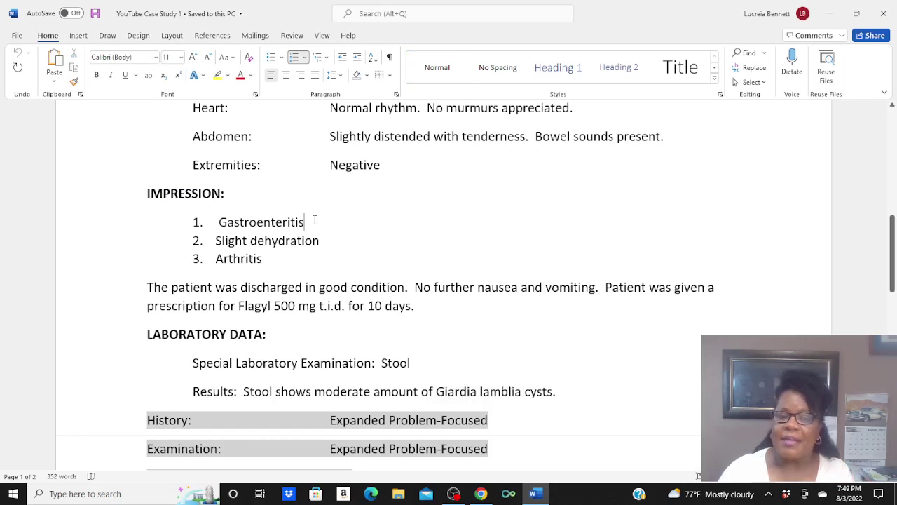
text(-)
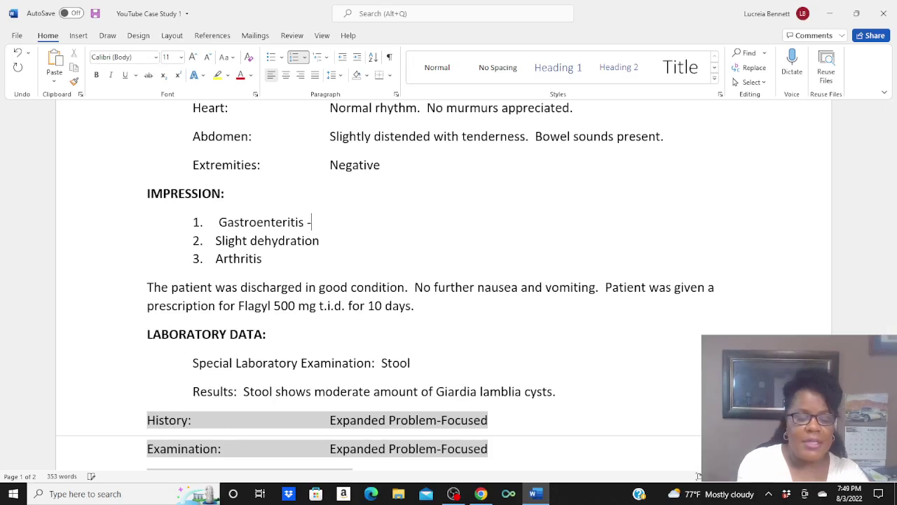
text(A07.1)
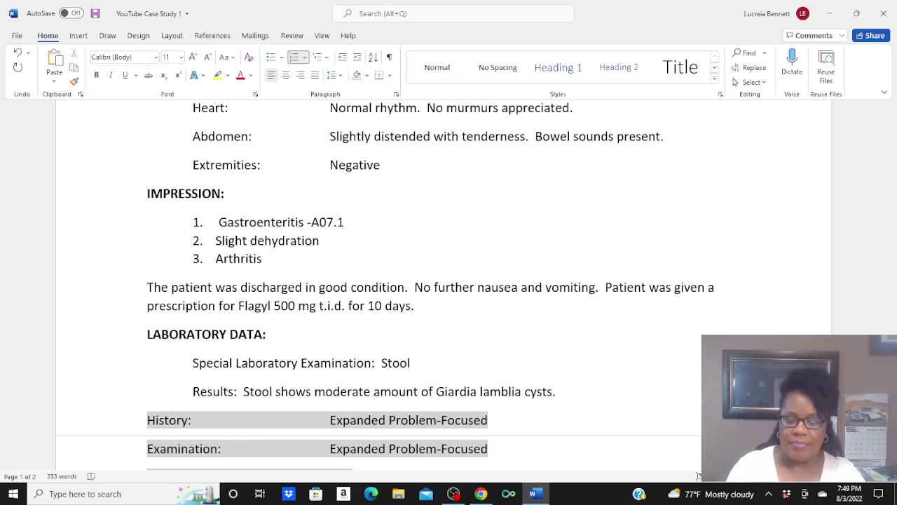
key(Left)
key(Left)
key(Left)
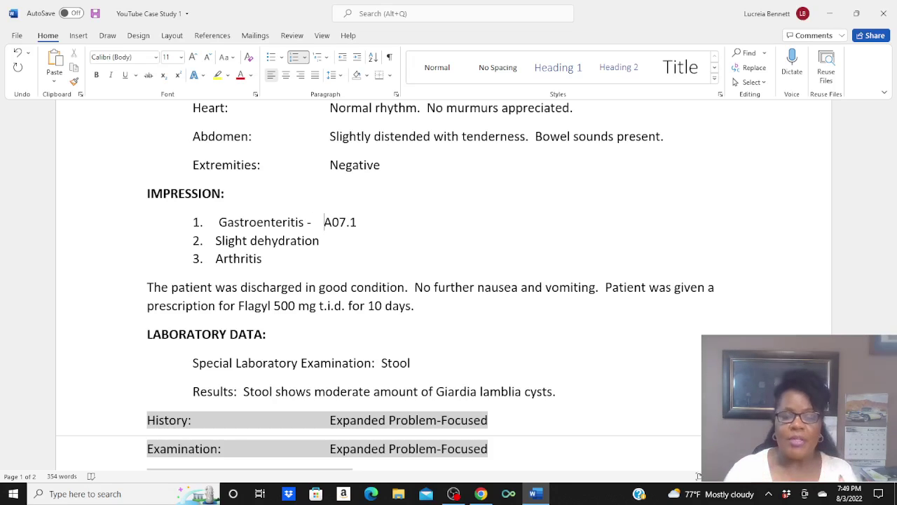
click(329, 246)
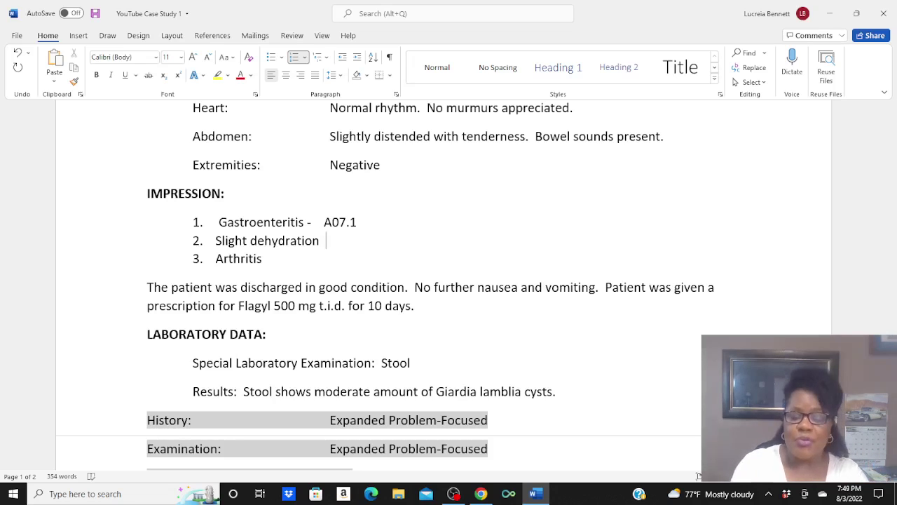
text(-)
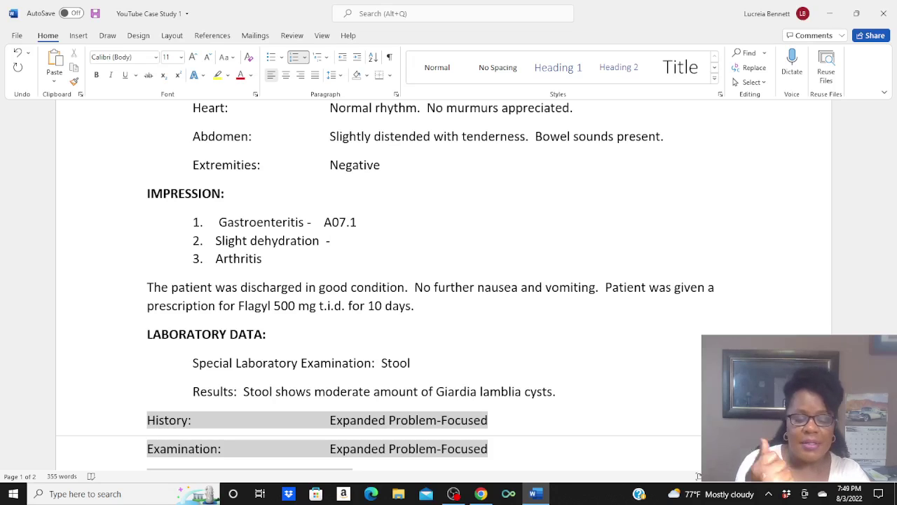
text(E)
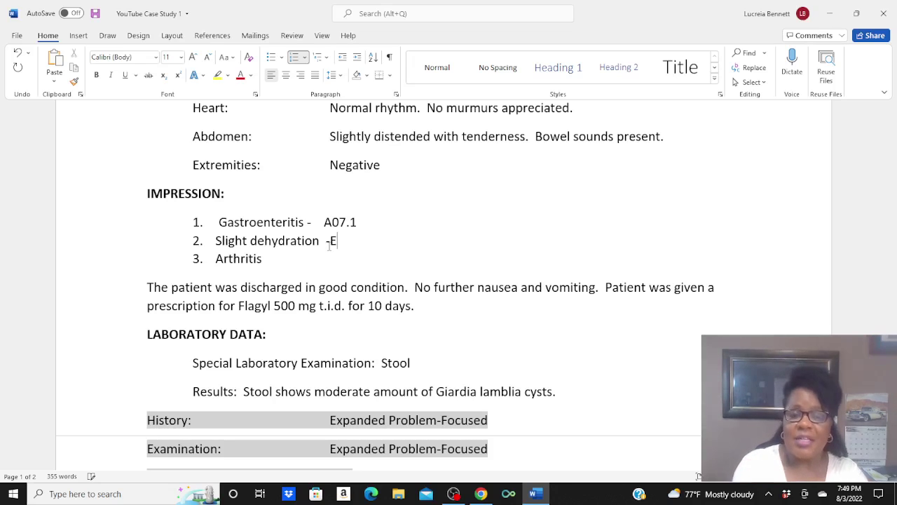
text(86.0)
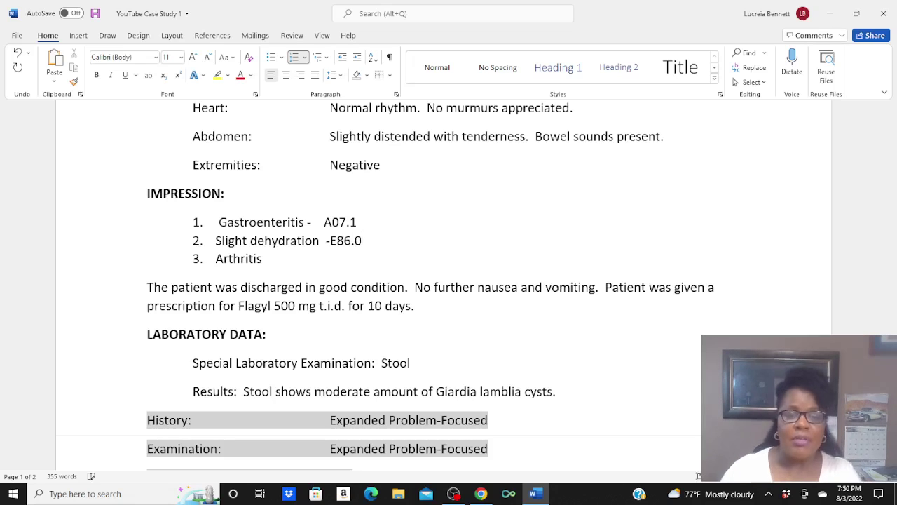
scroll(344, 217, up, 10)
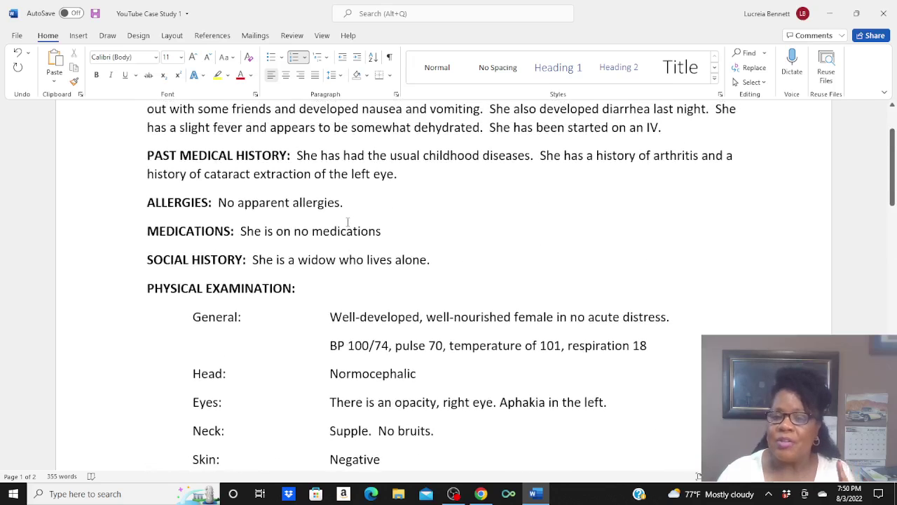
- Add ICD-10 code M19.90 after Arthritis in the Case 1 impression list
scroll(350, 223, up, 2)
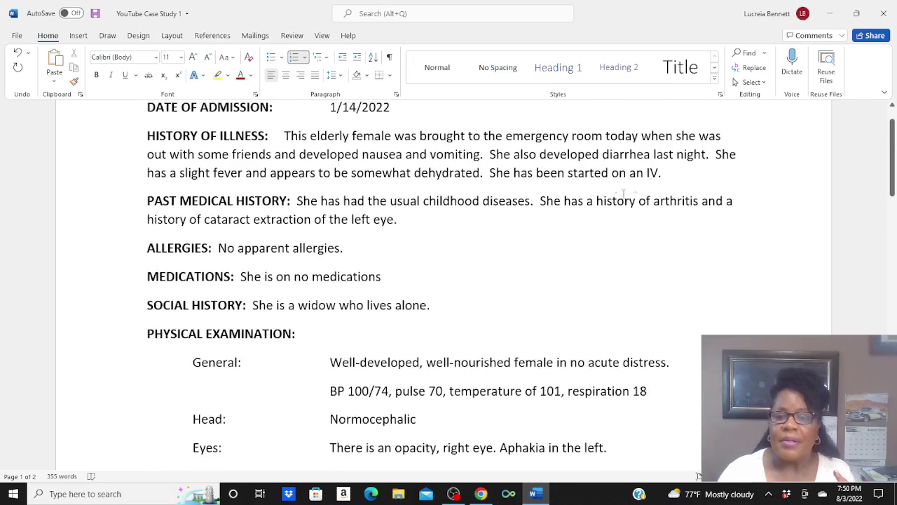
drag(663, 173, 350, 174)
scroll(379, 207, down, 3)
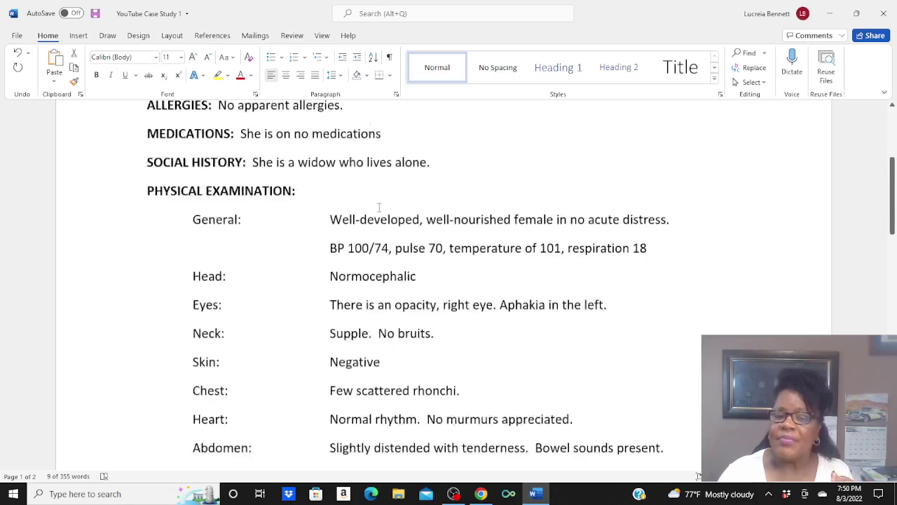
scroll(378, 207, down, 6)
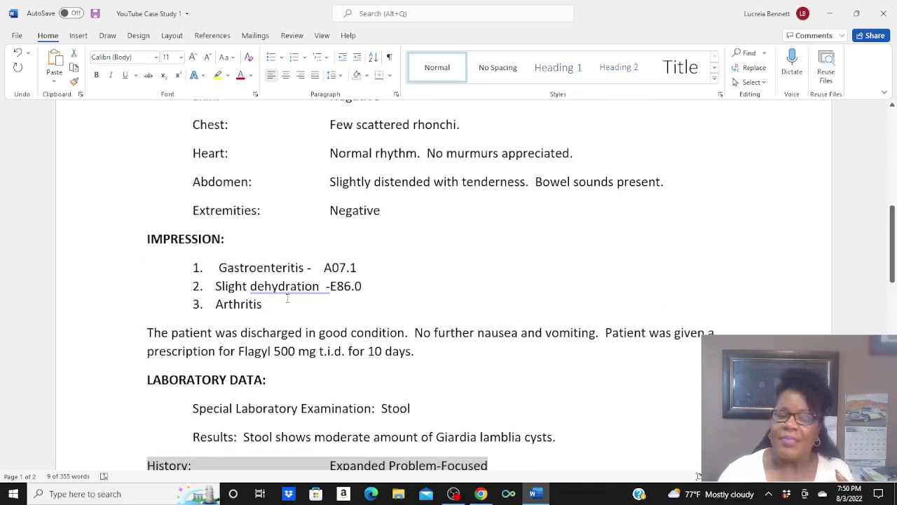
click(274, 303)
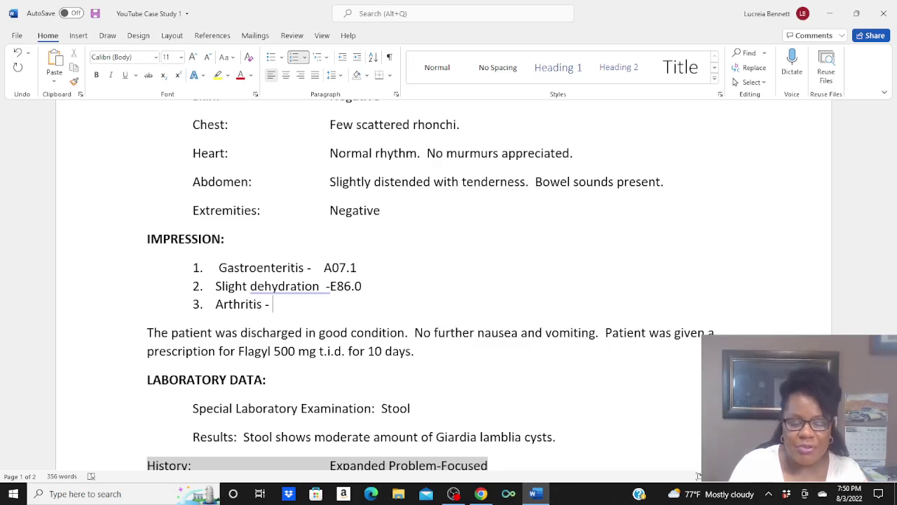
text(- M19.91)
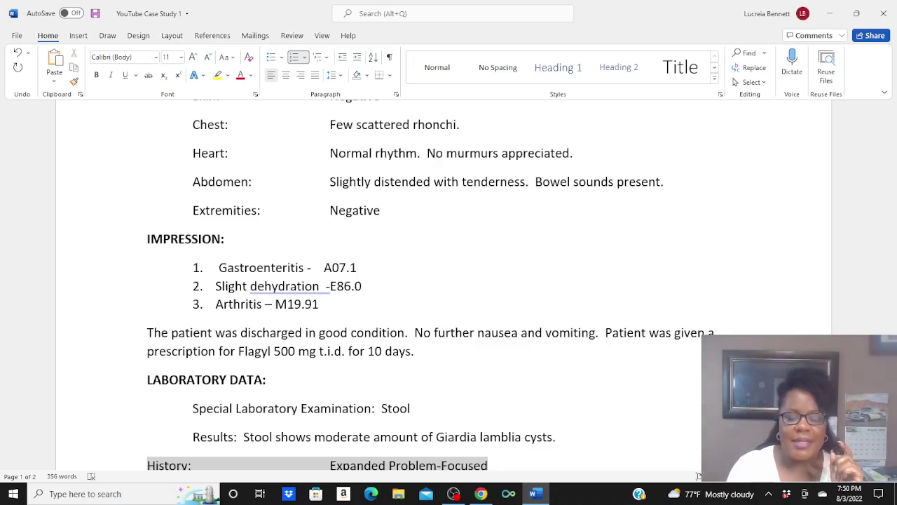
key(BackSpace)
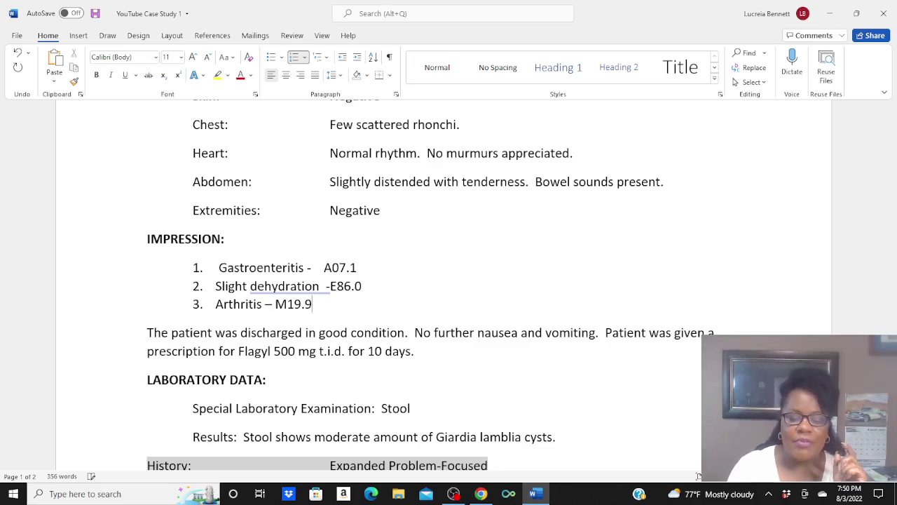
text(0)
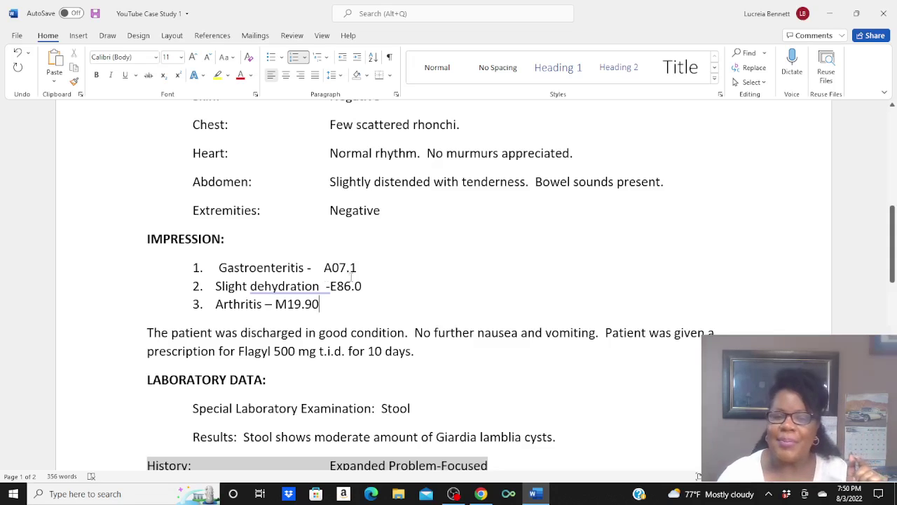
- Scroll to the History, Examination and Medical Decision Making summary rows
scroll(254, 114, up, 5)
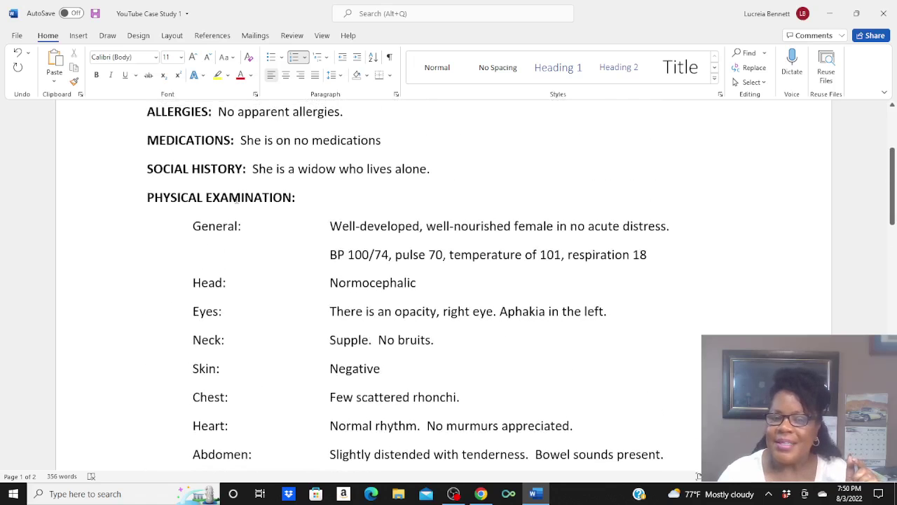
scroll(375, 286, up, 4)
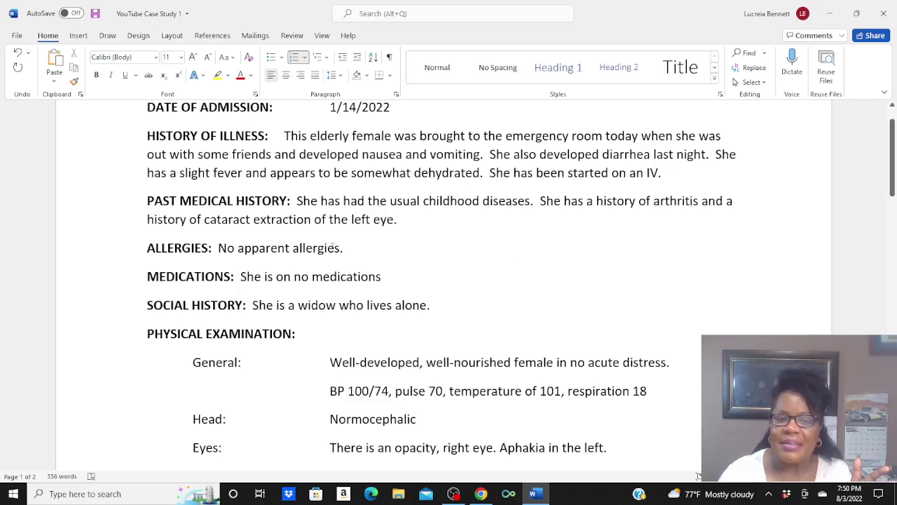
scroll(333, 247, down, 10)
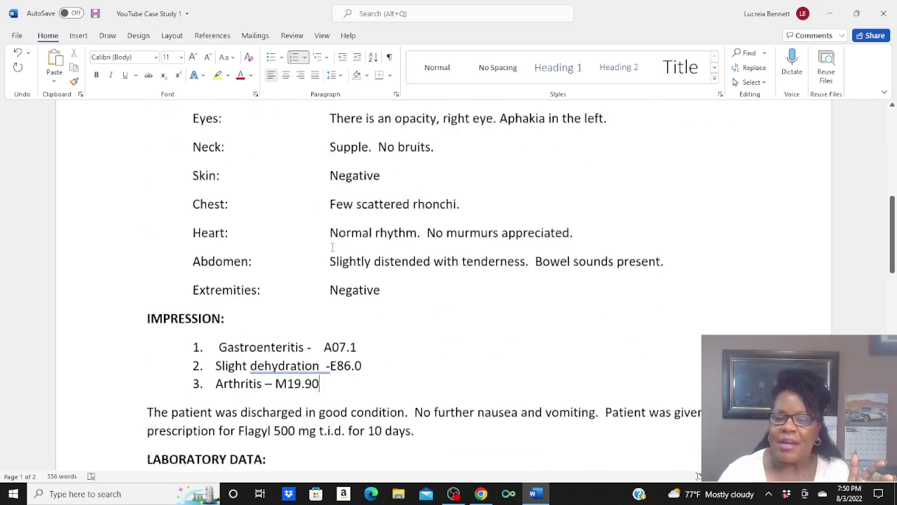
scroll(333, 247, up, 1)
scroll(332, 247, down, 5)
scroll(333, 247, up, 1)
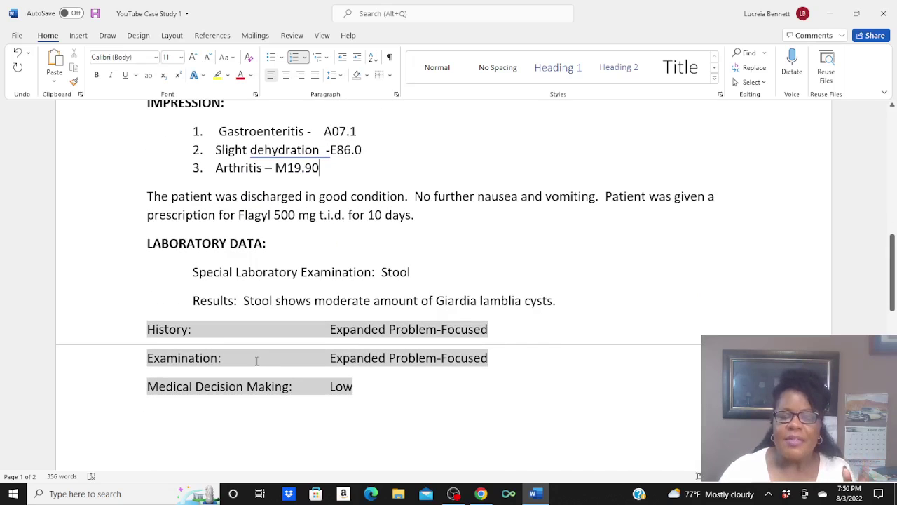
- Enter the code 99282 at the end of the History row, labelled 'CPT: 99282'
click(621, 348)
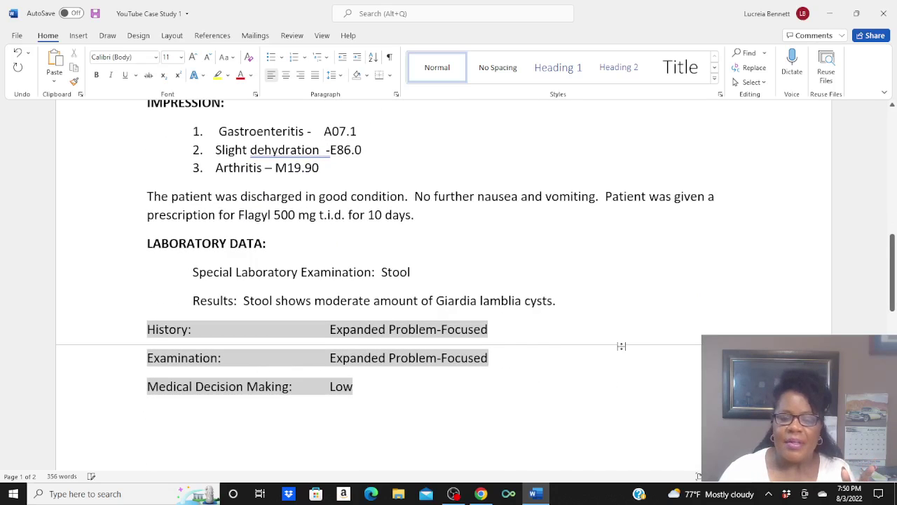
click(624, 331)
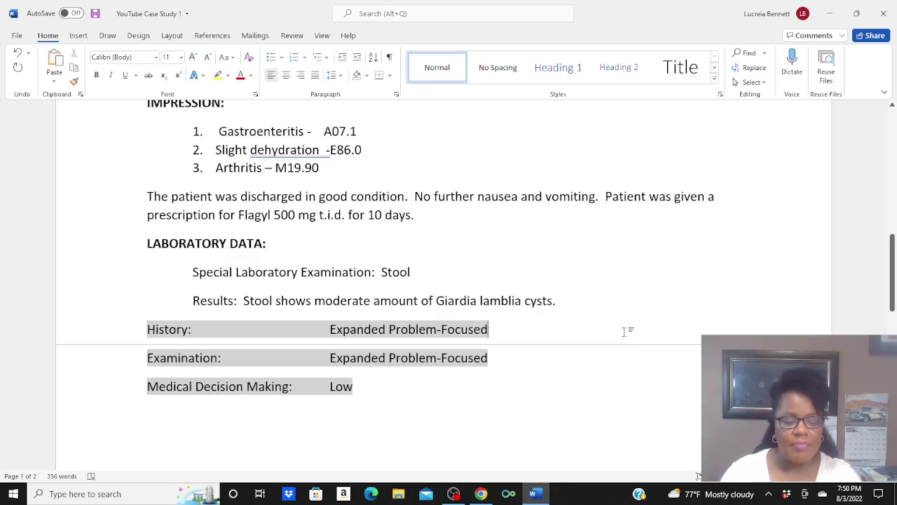
key(Tab)
key(Tab)
text(99)
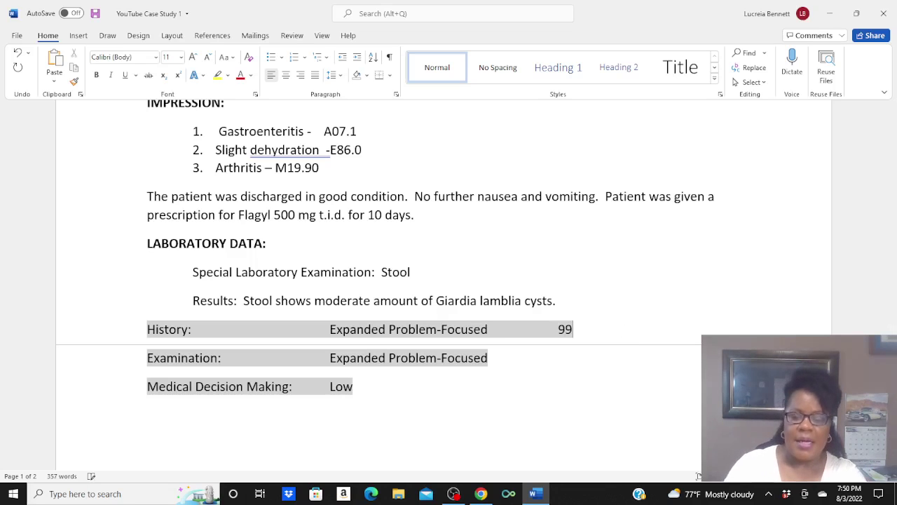
text(282)
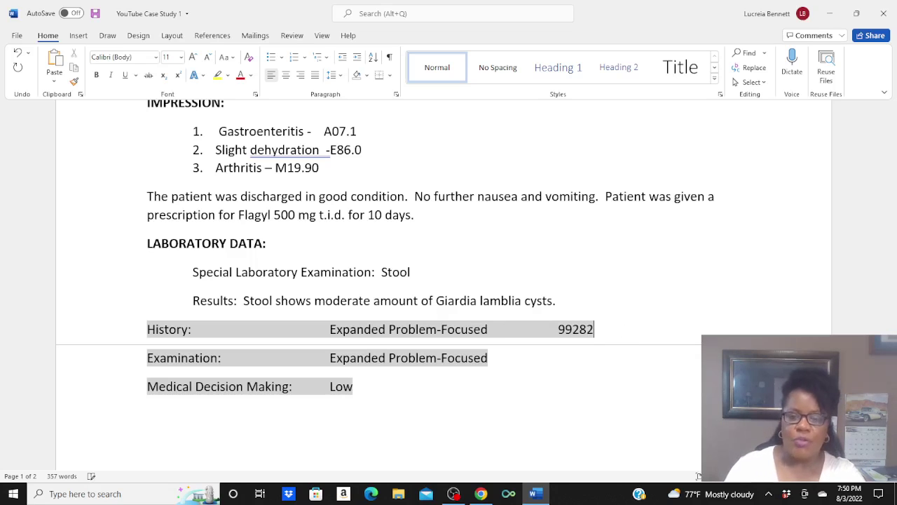
scroll(647, 360, up, 15)
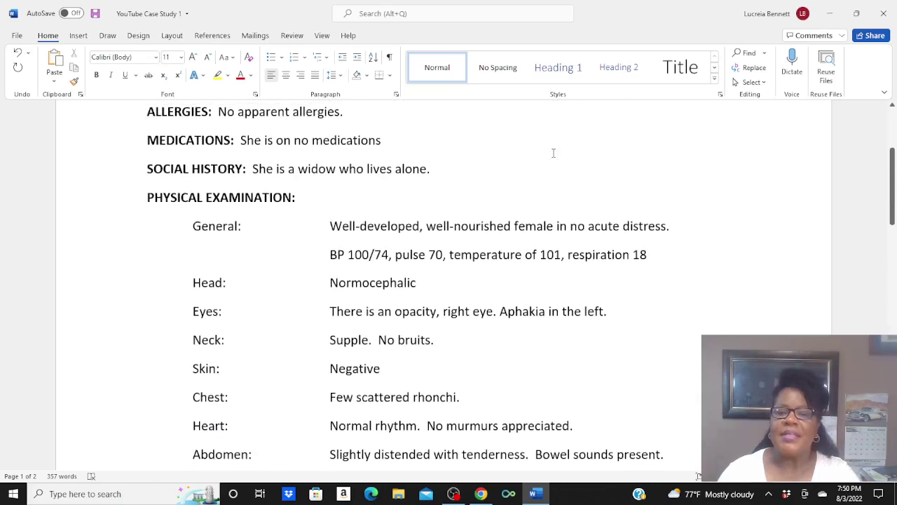
scroll(564, 150, up, 2)
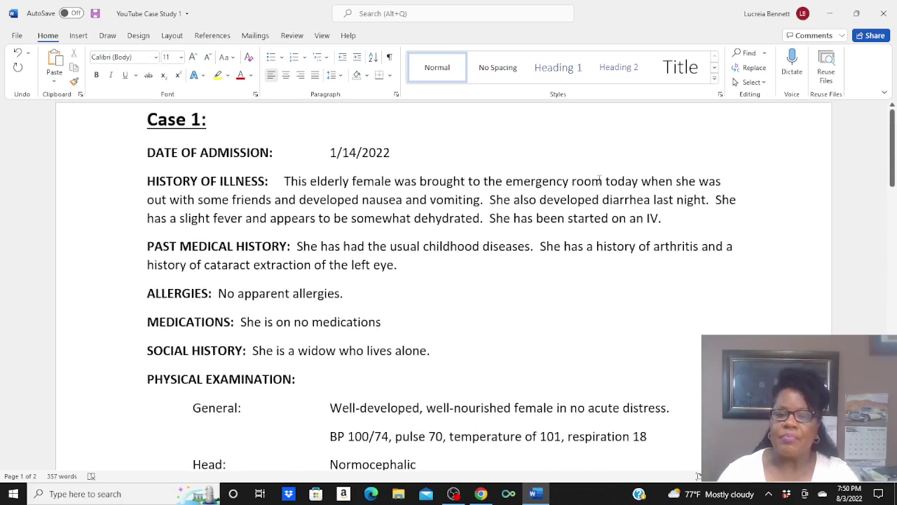
drag(601, 181, 506, 181)
scroll(519, 182, down, 10)
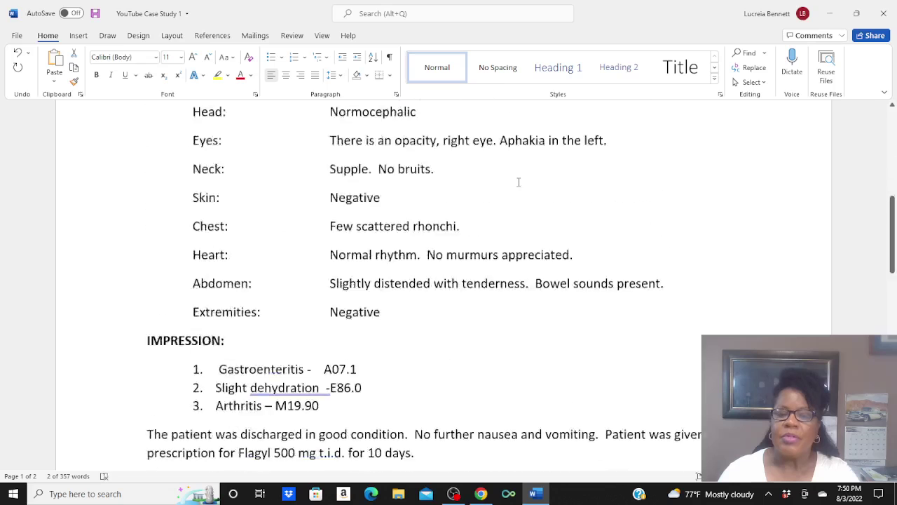
scroll(519, 182, down, 10)
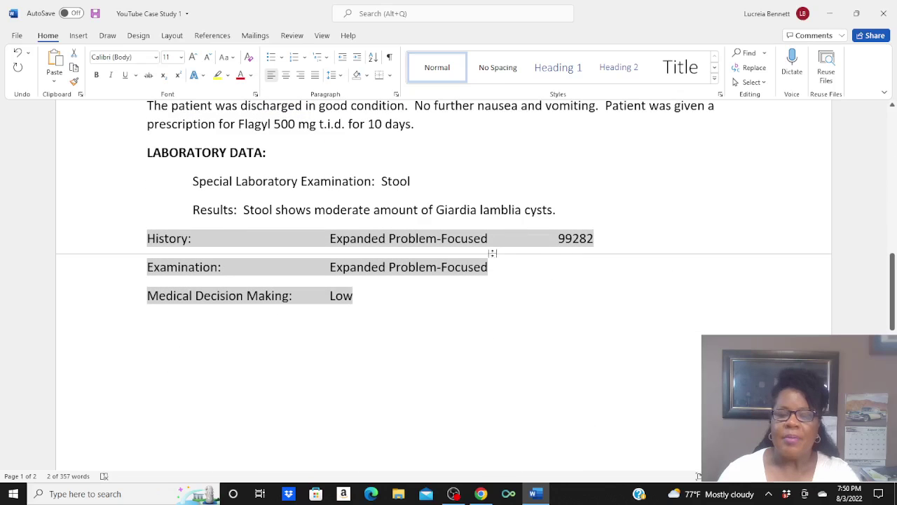
click(558, 237)
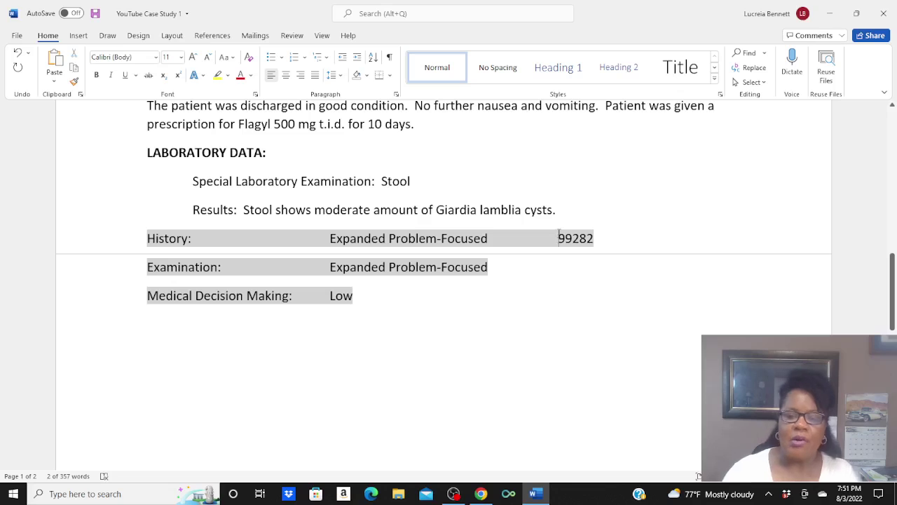
text(CPT)
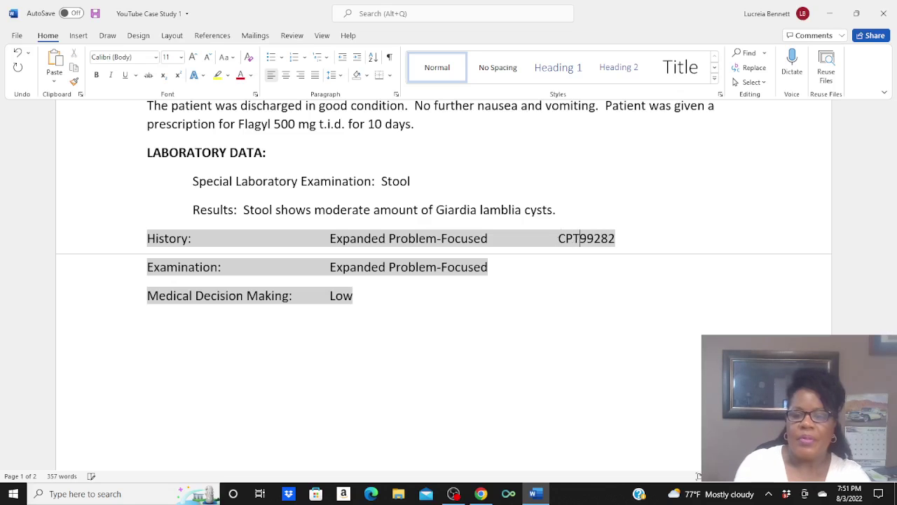
text(:)
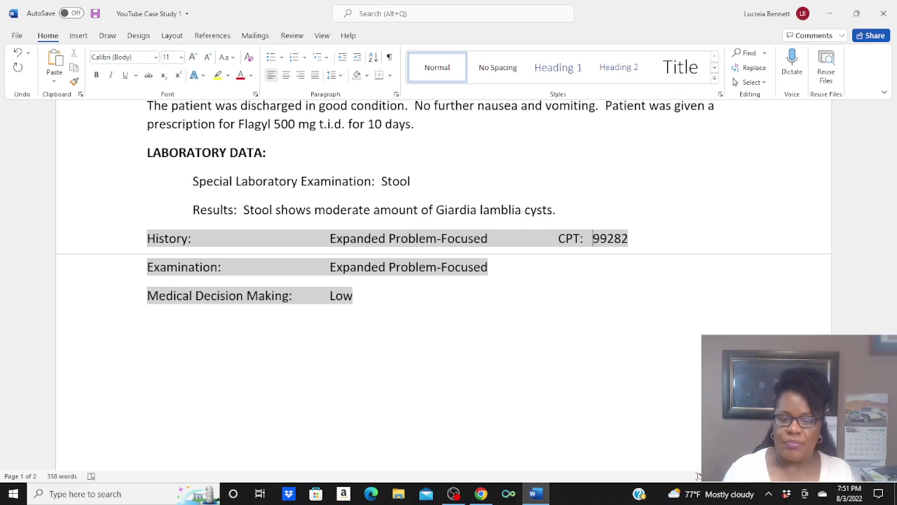
- Scroll down to Case 2's Office Visit, Physical Examination and Impression
scroll(561, 250, up, 3)
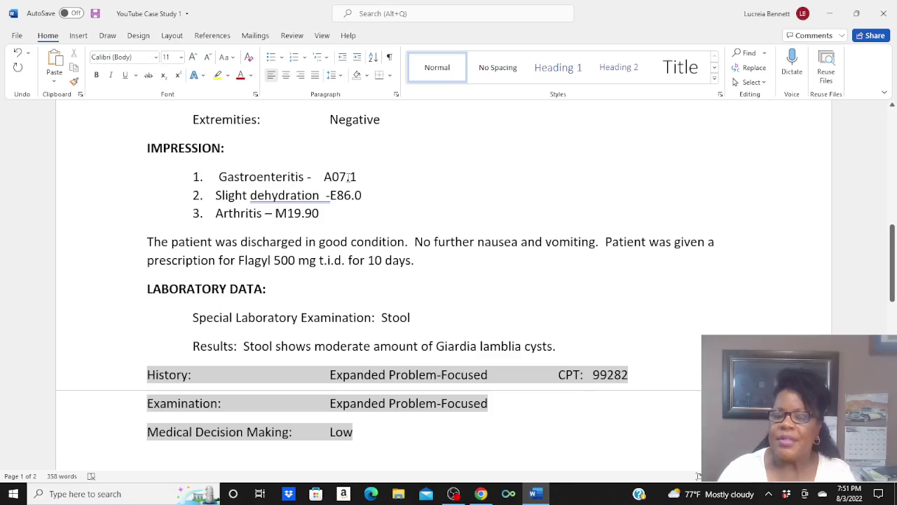
scroll(345, 181, up, 1)
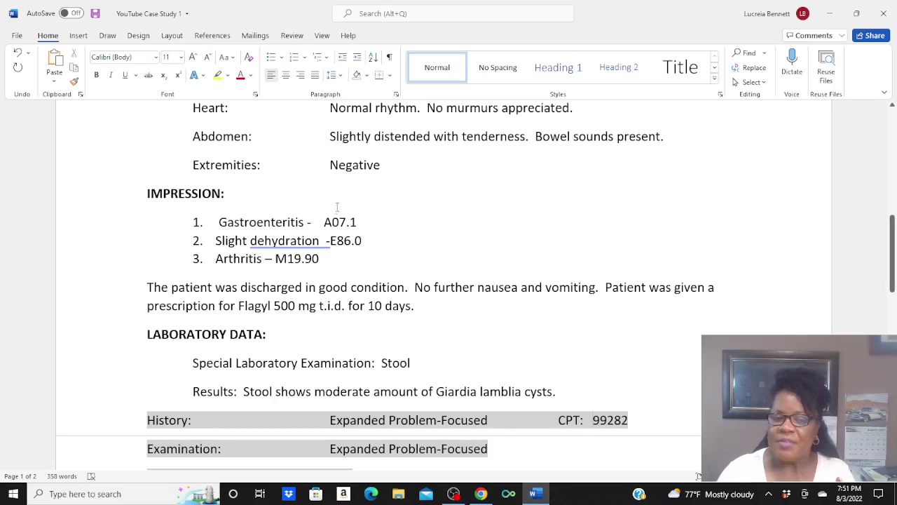
scroll(345, 232, down, 10)
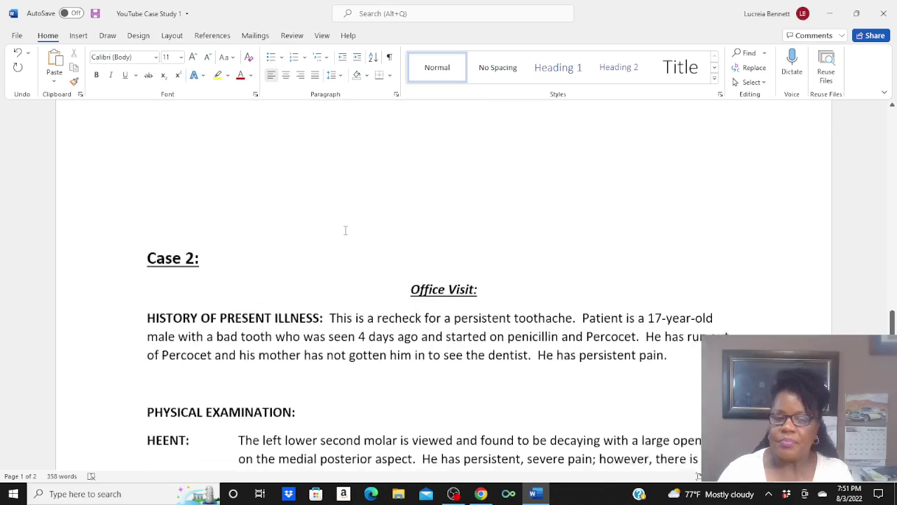
scroll(344, 229, down, 3)
scroll(345, 230, up, 2)
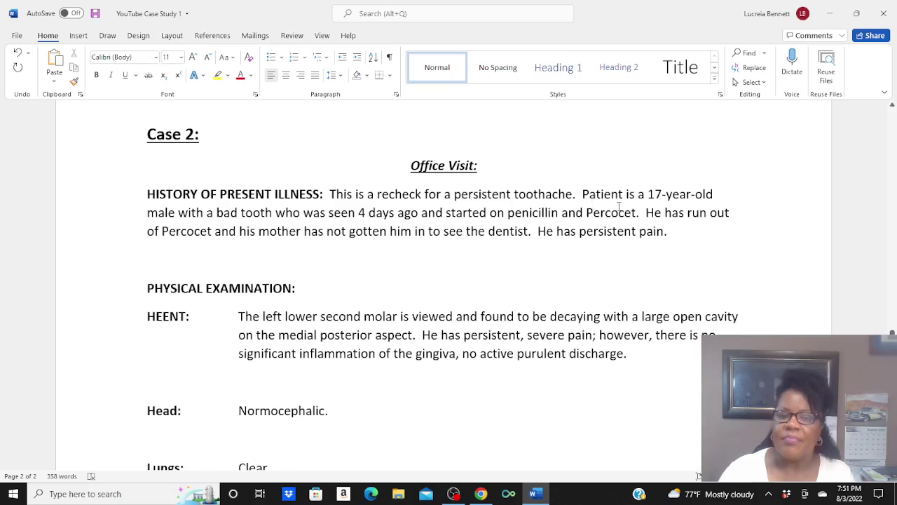
scroll(512, 255, down, 3)
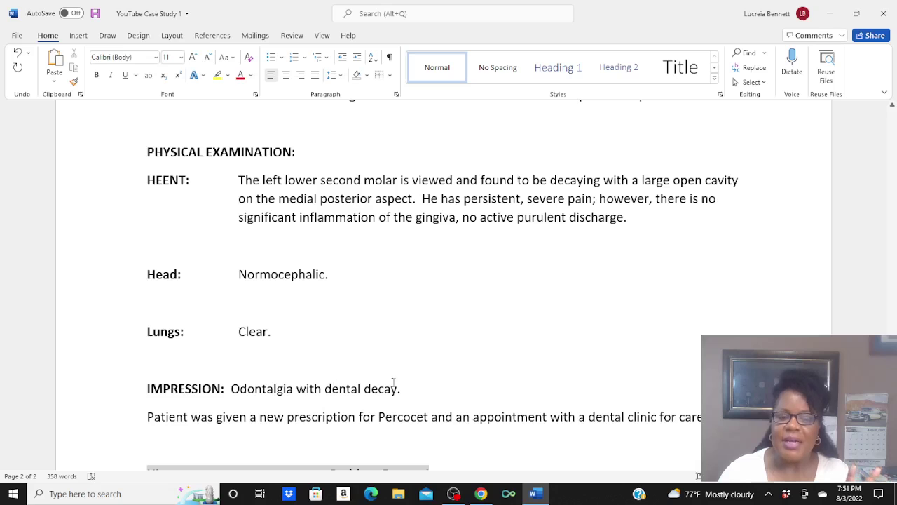
- Type 'K08.89, K02.9' after 'dental decay.' in Case 2's IMPRESSION line
click(446, 390)
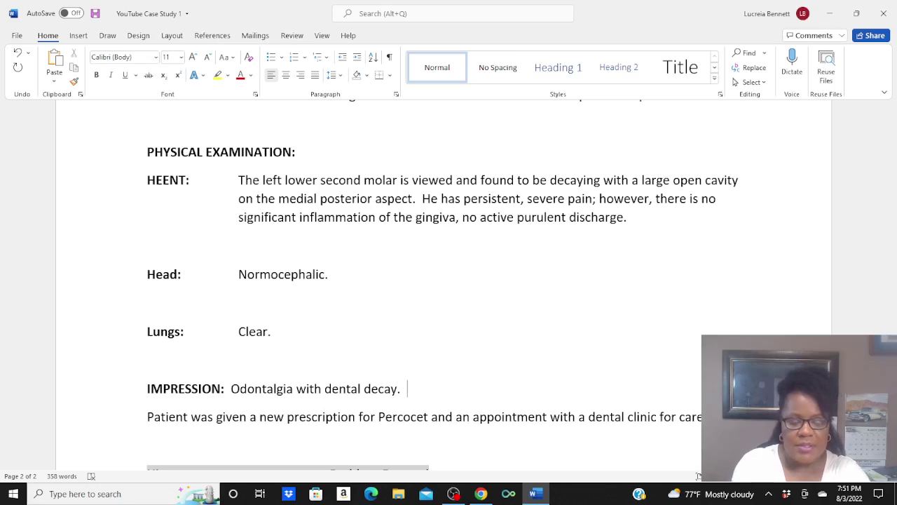
text(K08)
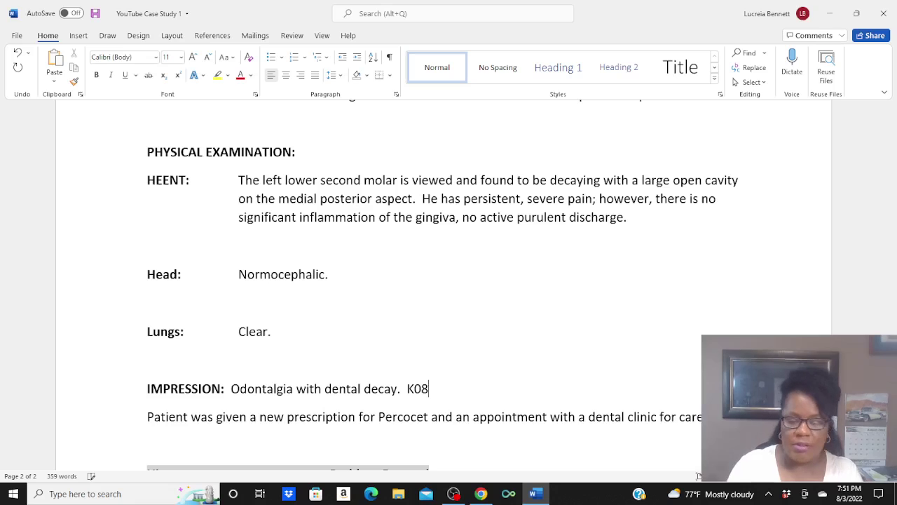
text(.89)
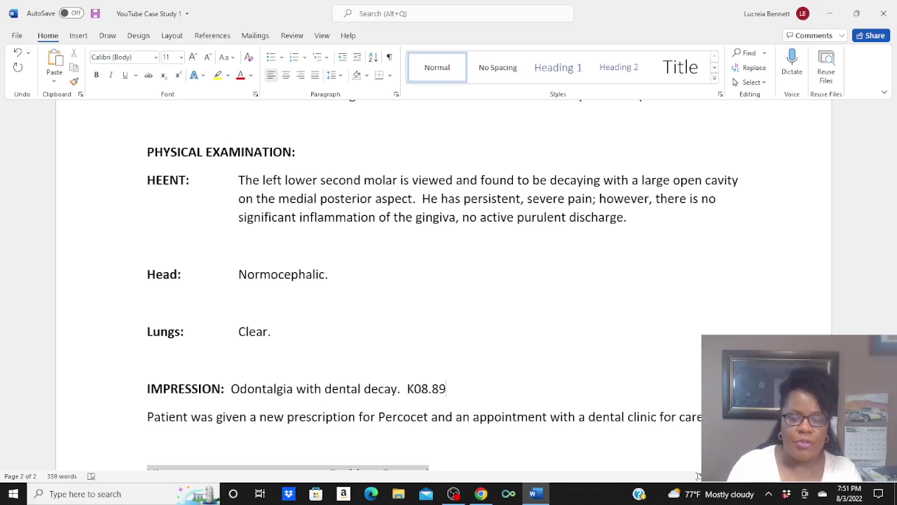
text(, )
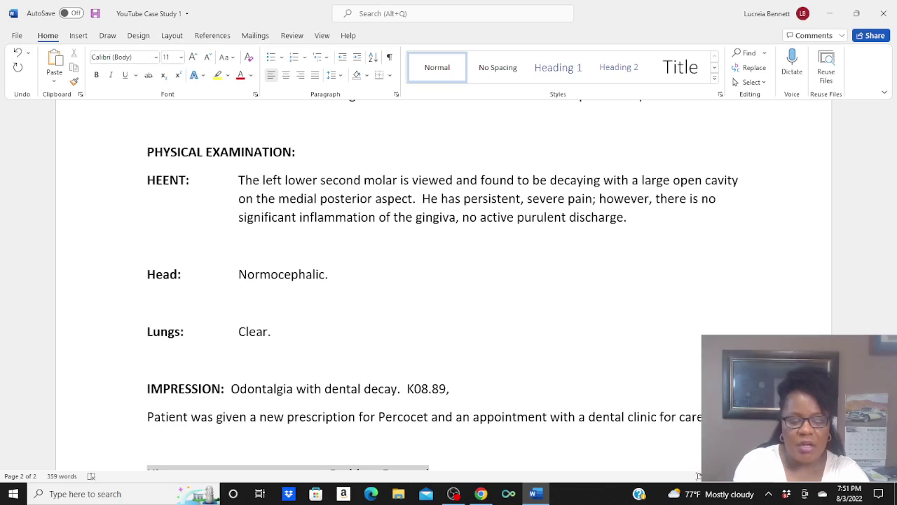
text(K02.9)
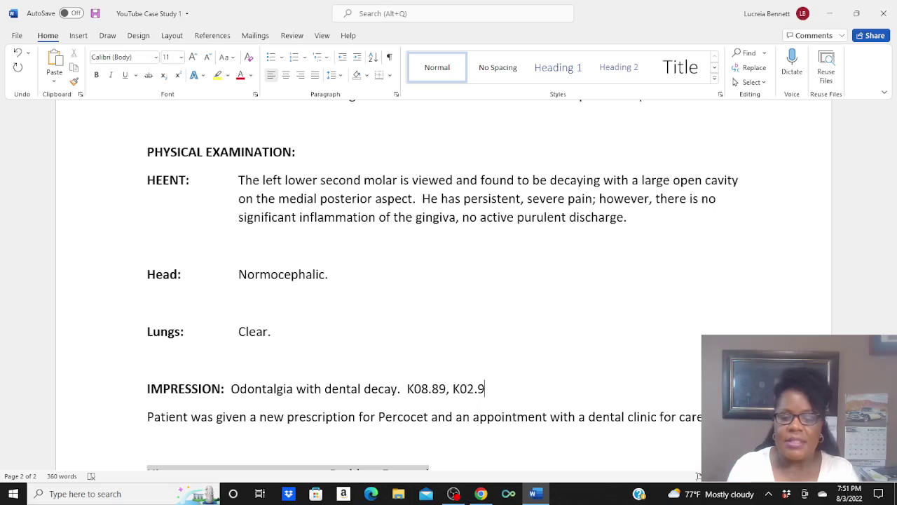
scroll(444, 390, down, 3)
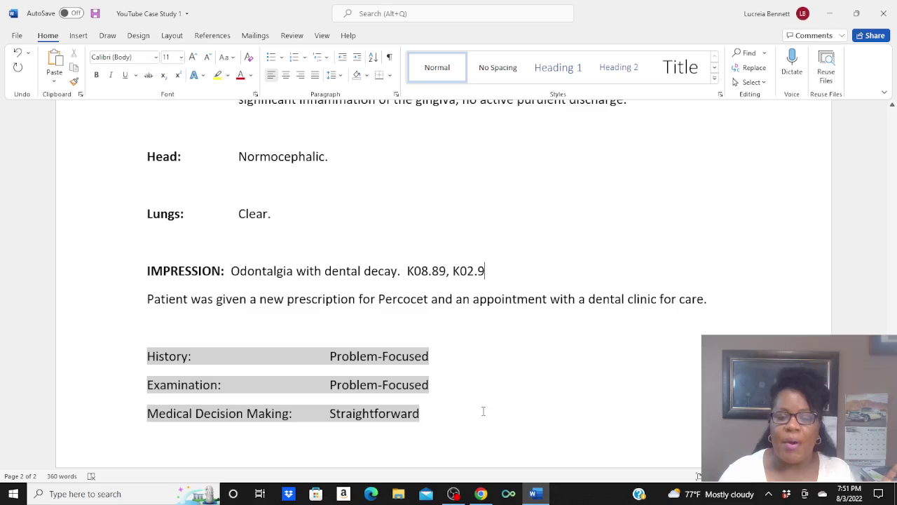
- Type 'CPT: 99212' at the end of 'Straightforward' in Case 2's Medical Decision Making row
click(440, 419)
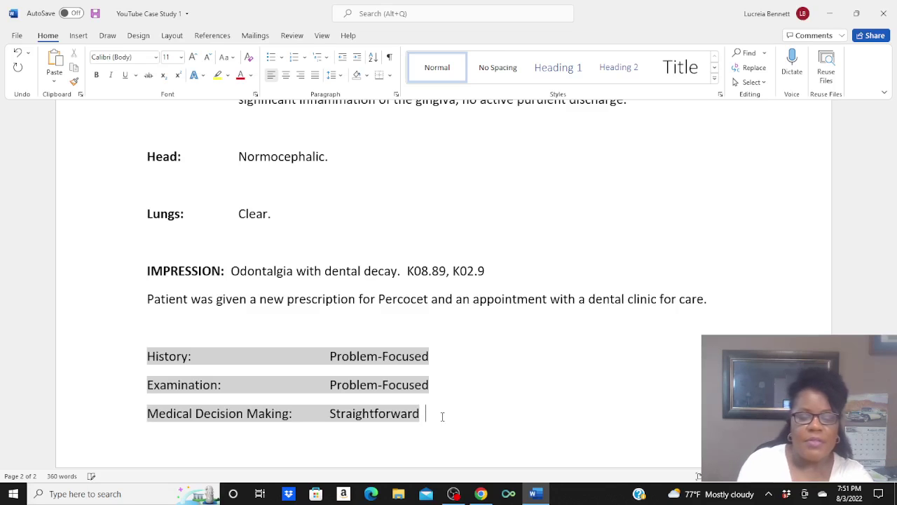
text(CPT)
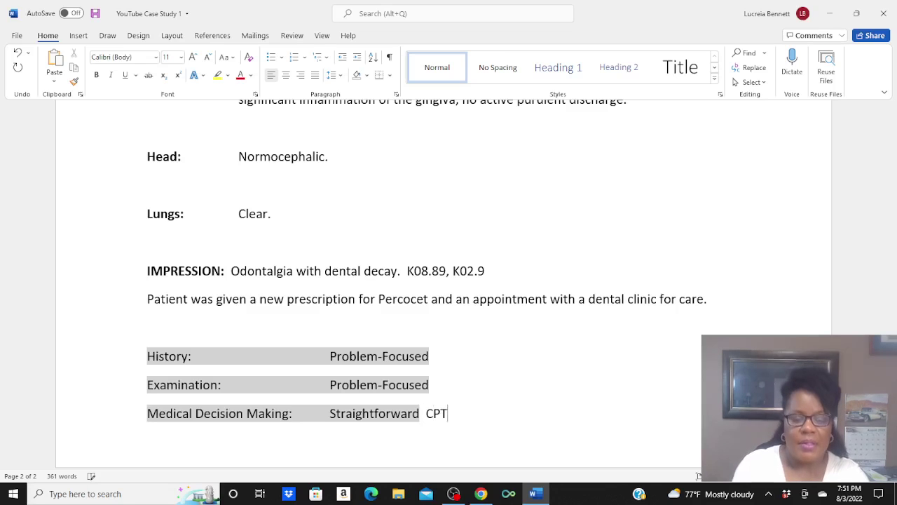
text(:  9921)
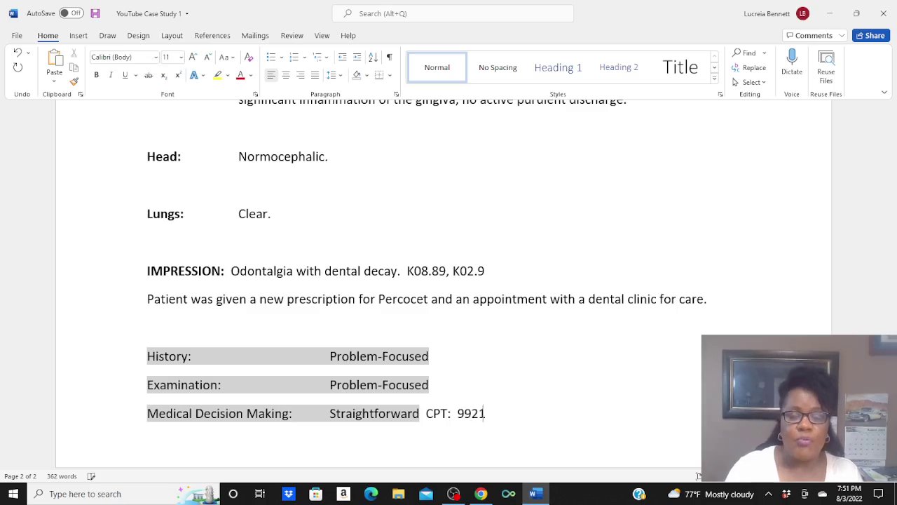
text(2)
scroll(451, 384, up, 6)
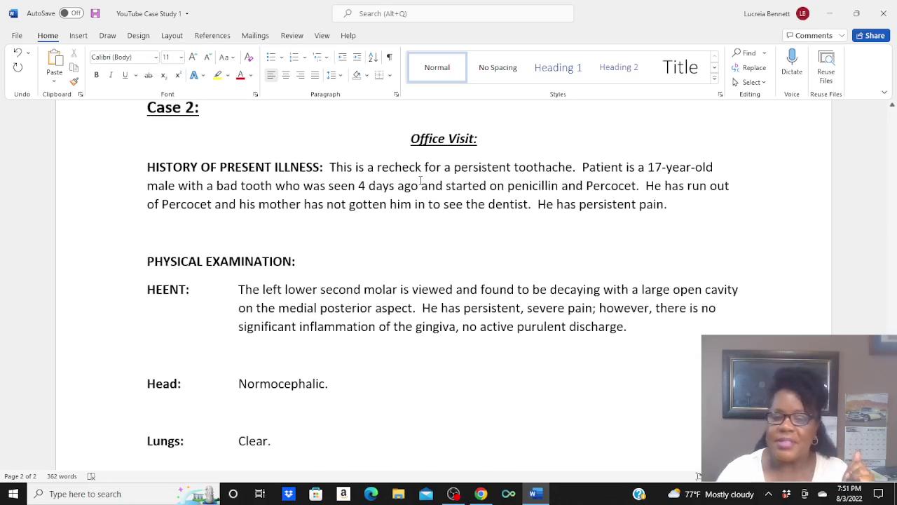
scroll(420, 180, down, 6)
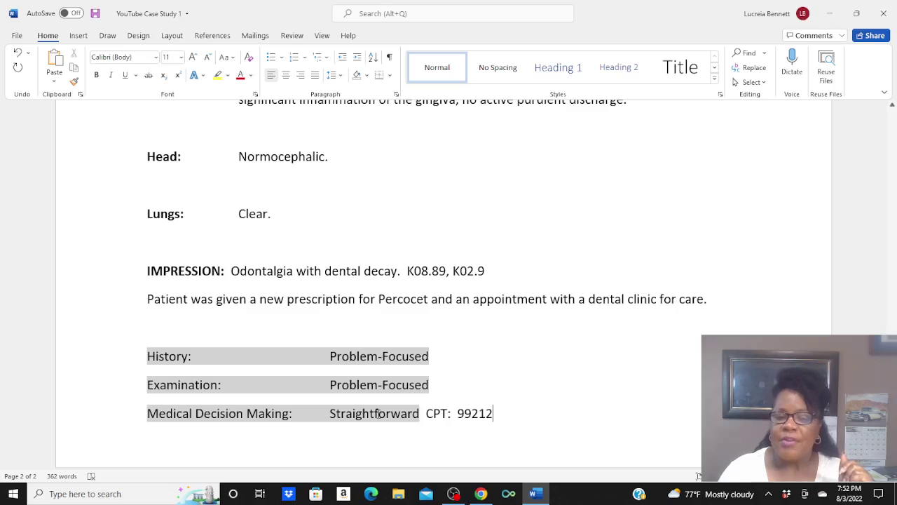